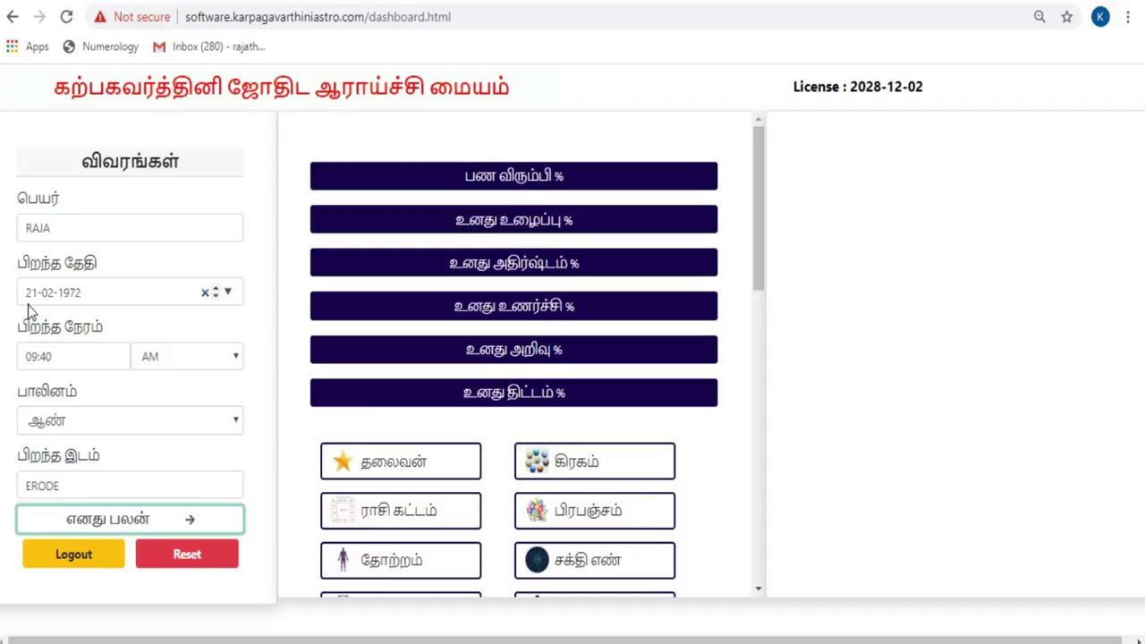
Change the day and month in the date-of-birth field (பிறந்த தேதி) and generate the prediction with எனது பலன்.
click(31, 297)
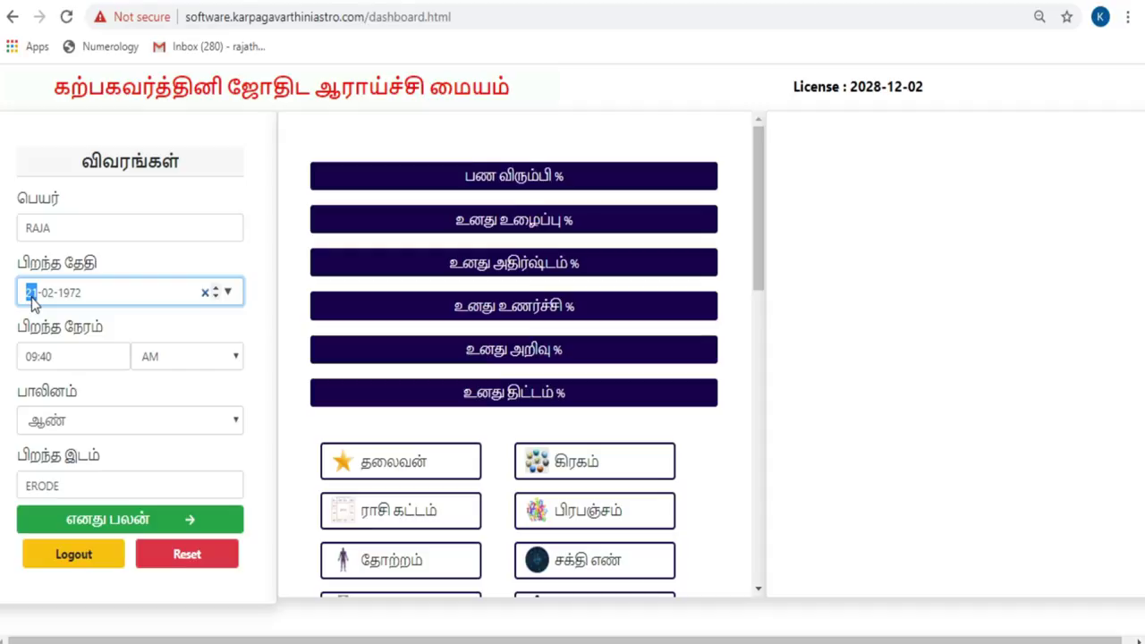
text(0)
click(116, 521)
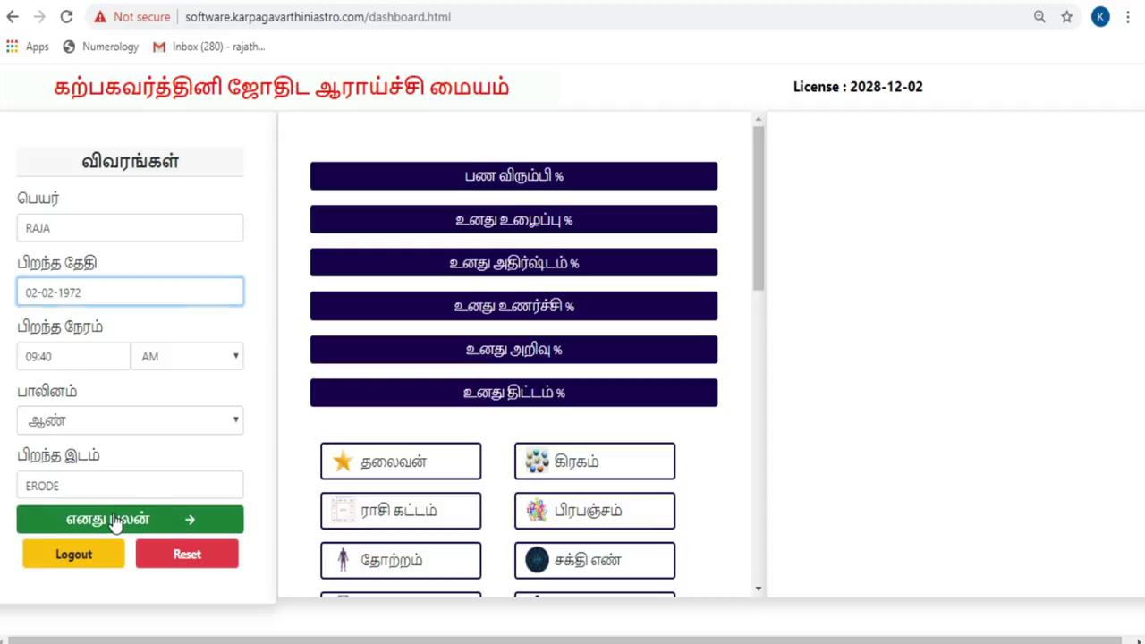
click(50, 297)
text(12)
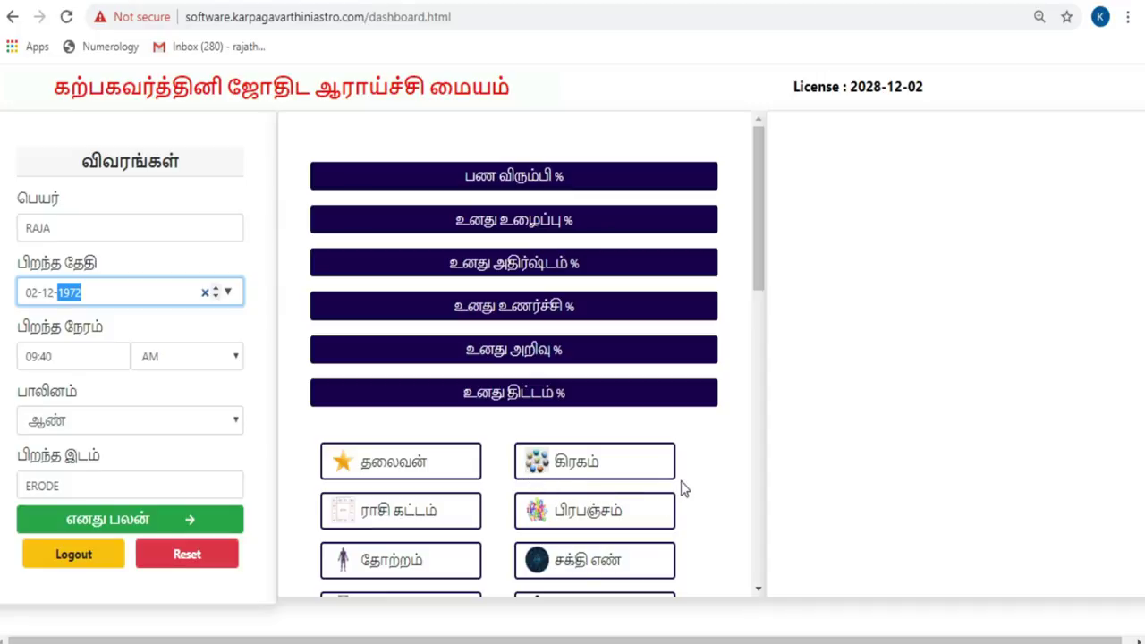
Open the சின்னம் (symbol) result from the lower group of prediction categories.
scroll(662, 504, down, 3)
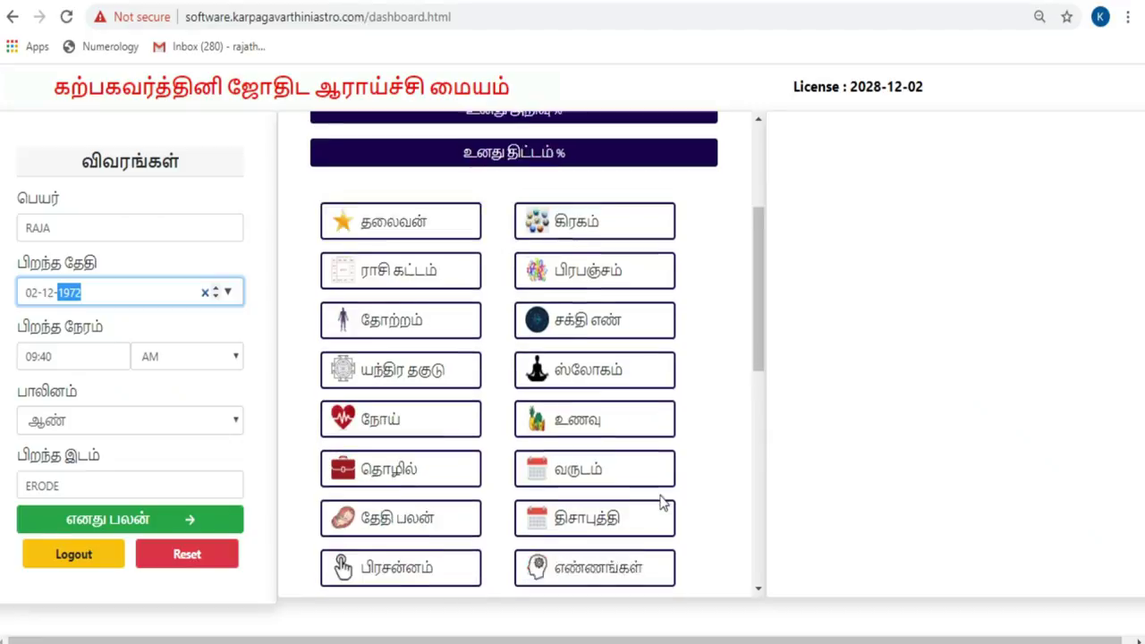
scroll(662, 504, down, 6)
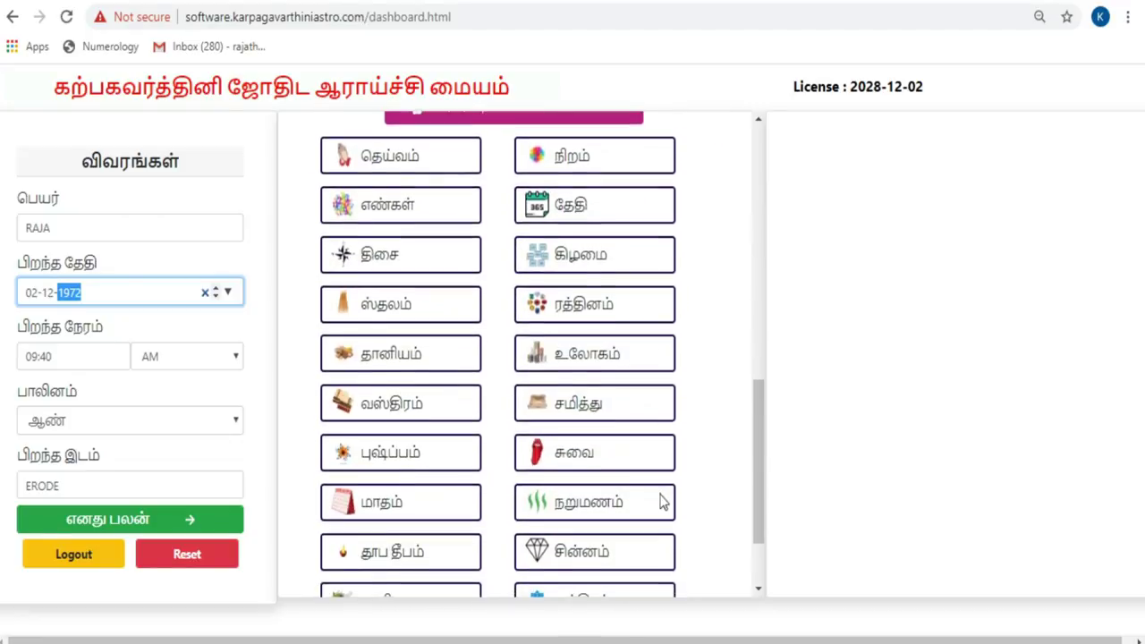
scroll(662, 503, down, 1)
click(615, 465)
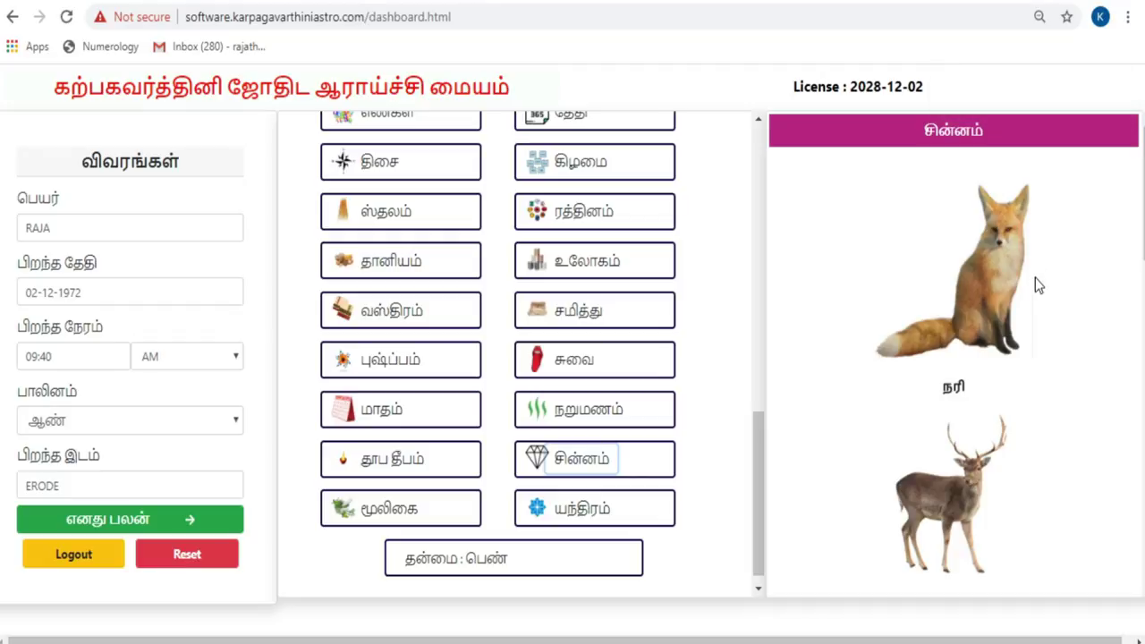
Examine all the symbol images and their captions in the சின்னம் result, and return to the first one.
scroll(1022, 416, down, 2)
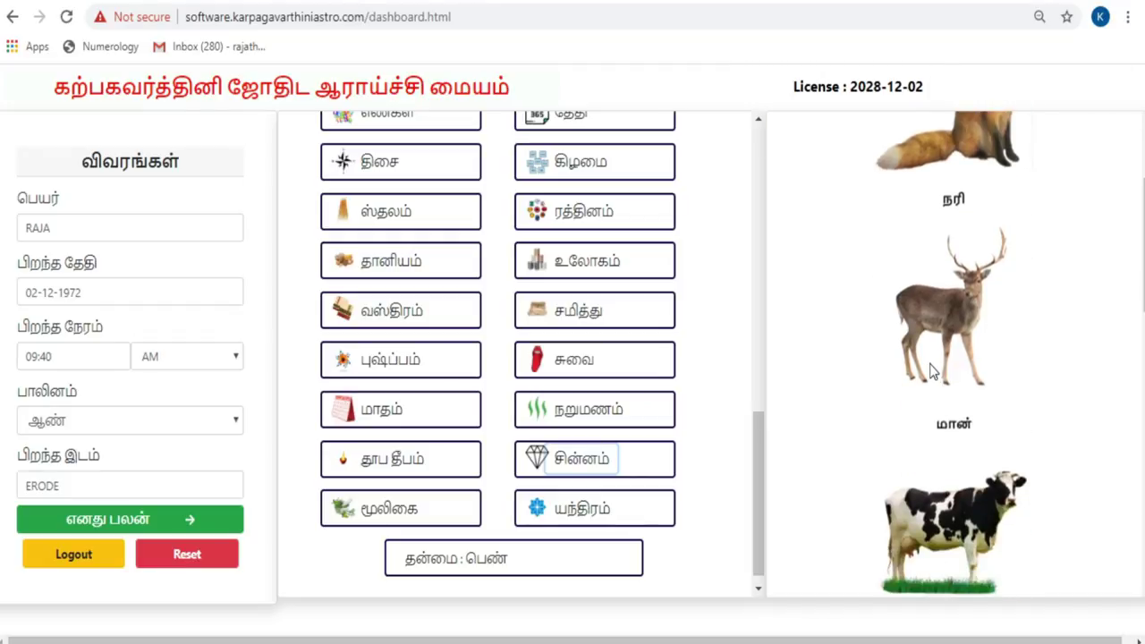
scroll(933, 374, down, 2)
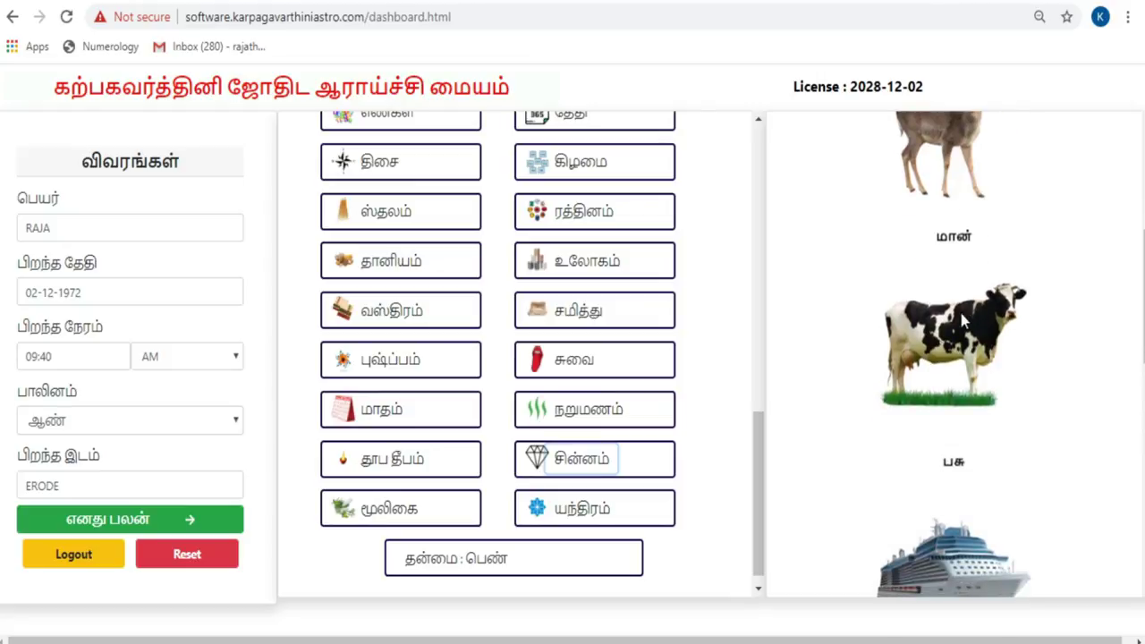
scroll(991, 344, down, 3)
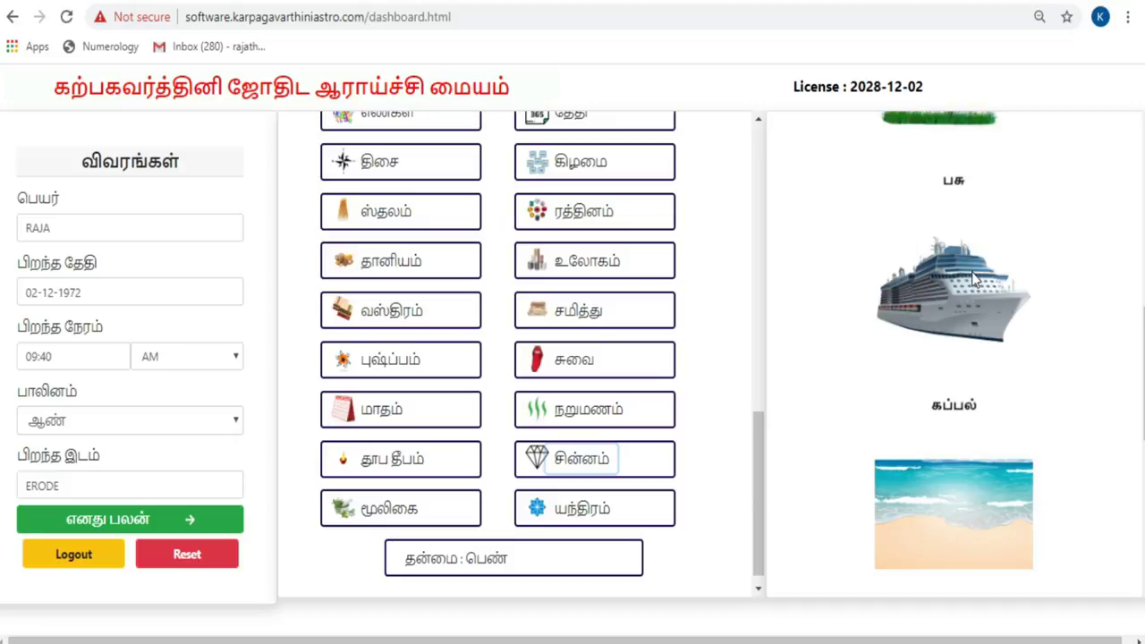
scroll(974, 280, down, 2)
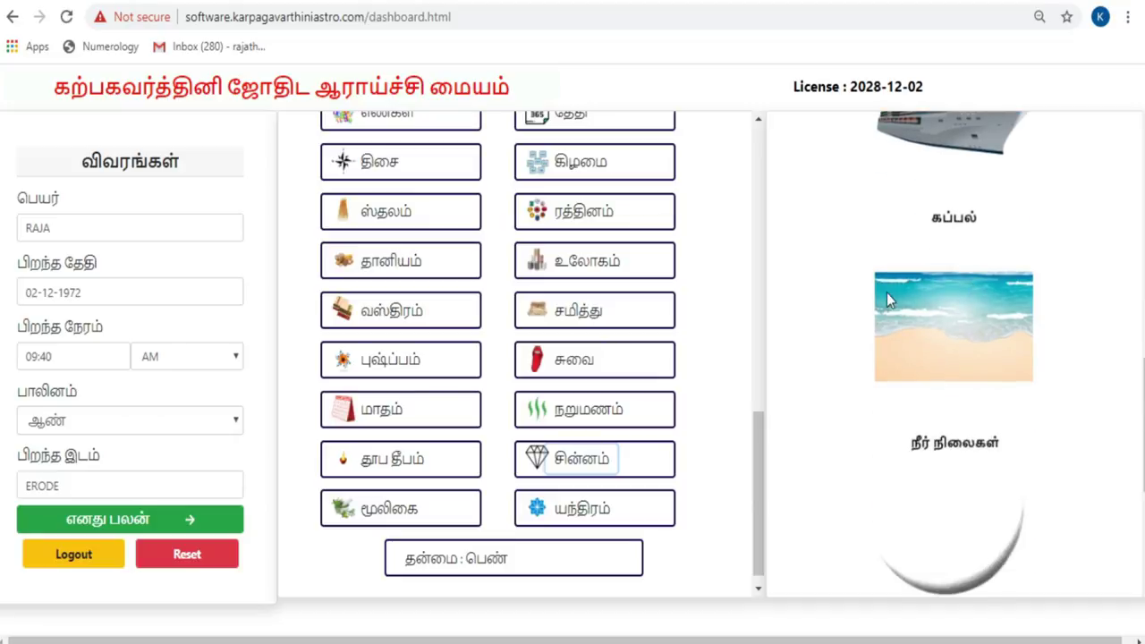
scroll(941, 338, down, 1)
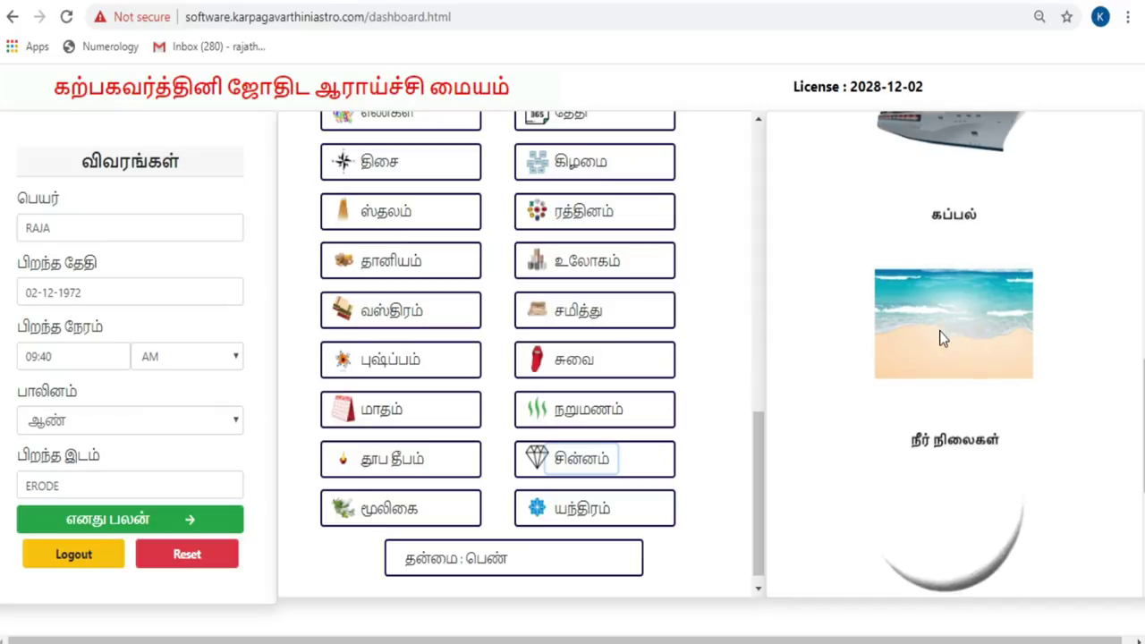
scroll(941, 338, down, 2)
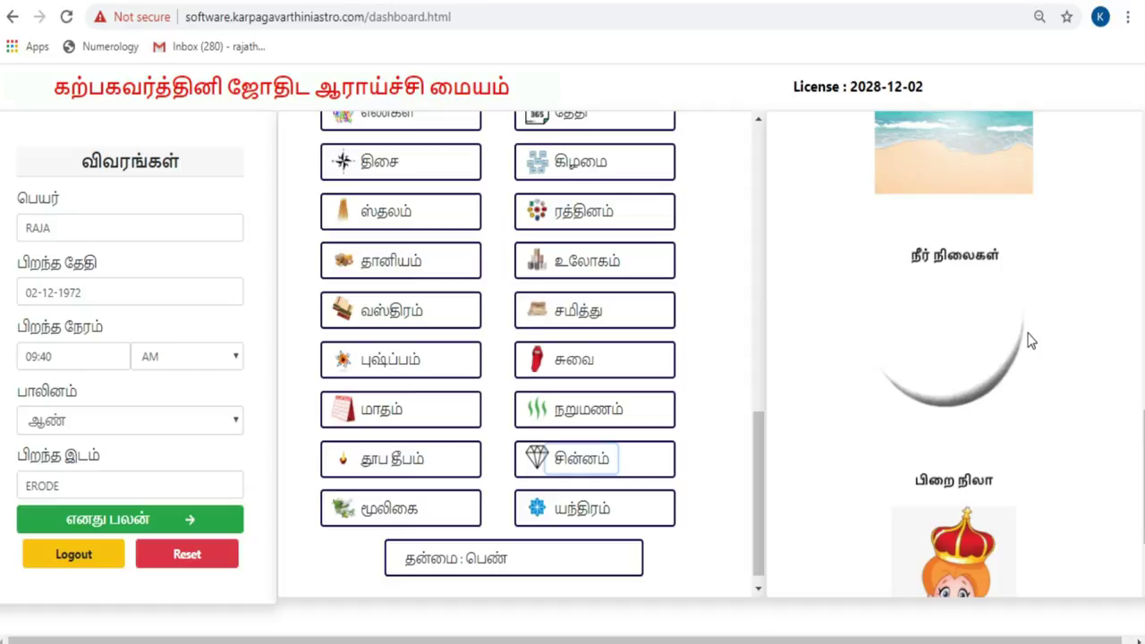
scroll(1030, 340, down, 2)
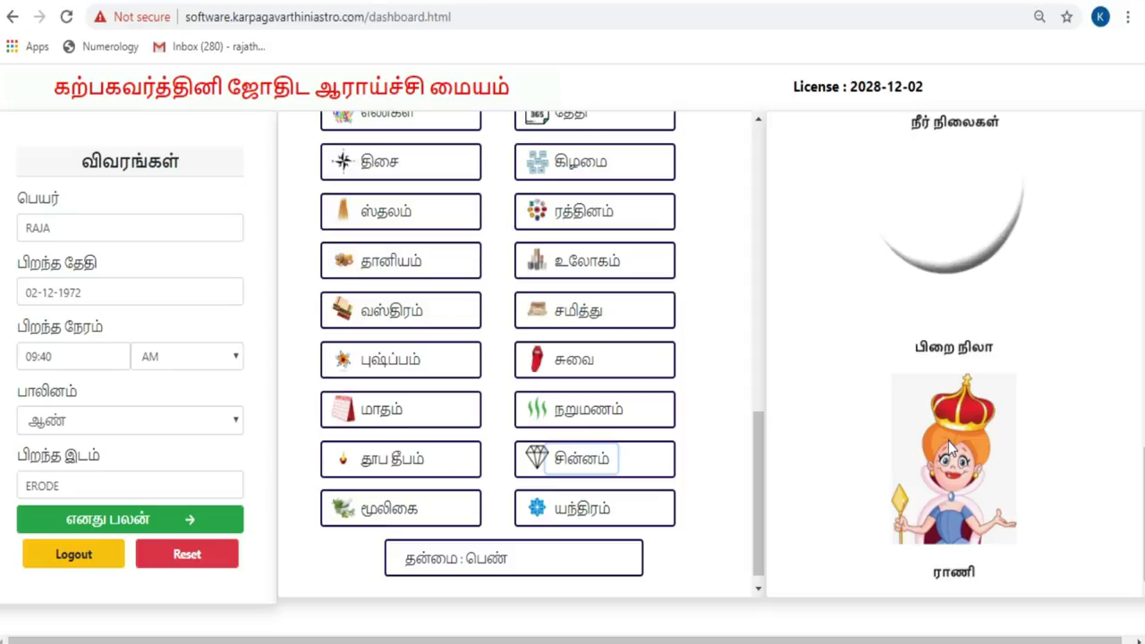
scroll(949, 445, up, 2)
scroll(948, 442, up, 3)
scroll(957, 440, up, 8)
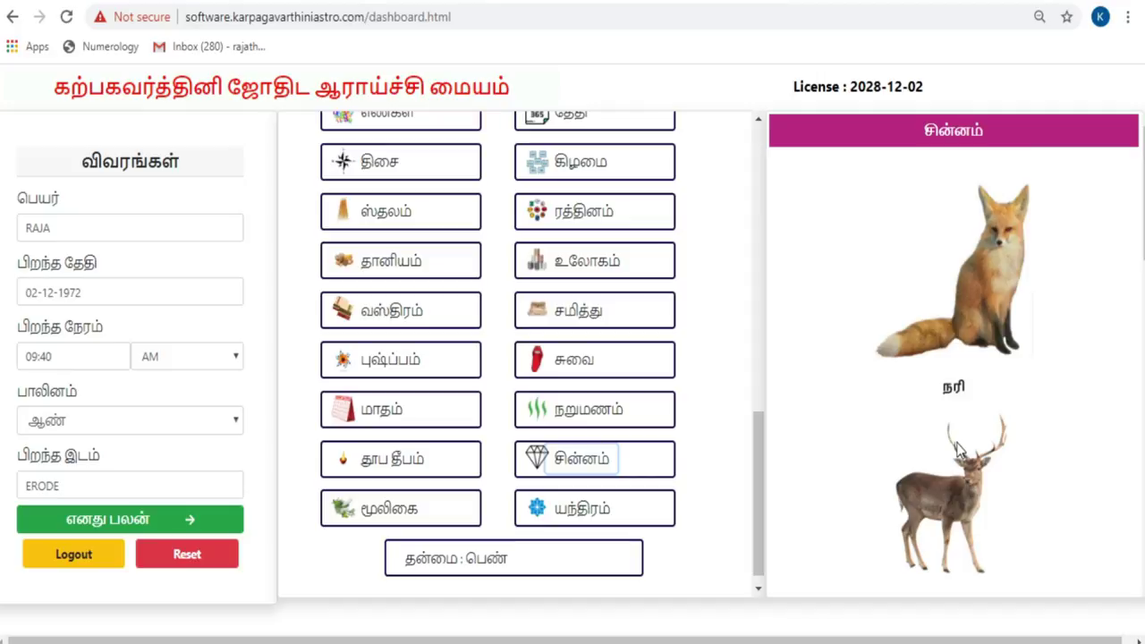
Review the சின்னம் symbols a second time, down to the last image and back towards the first.
scroll(978, 448, down, 2)
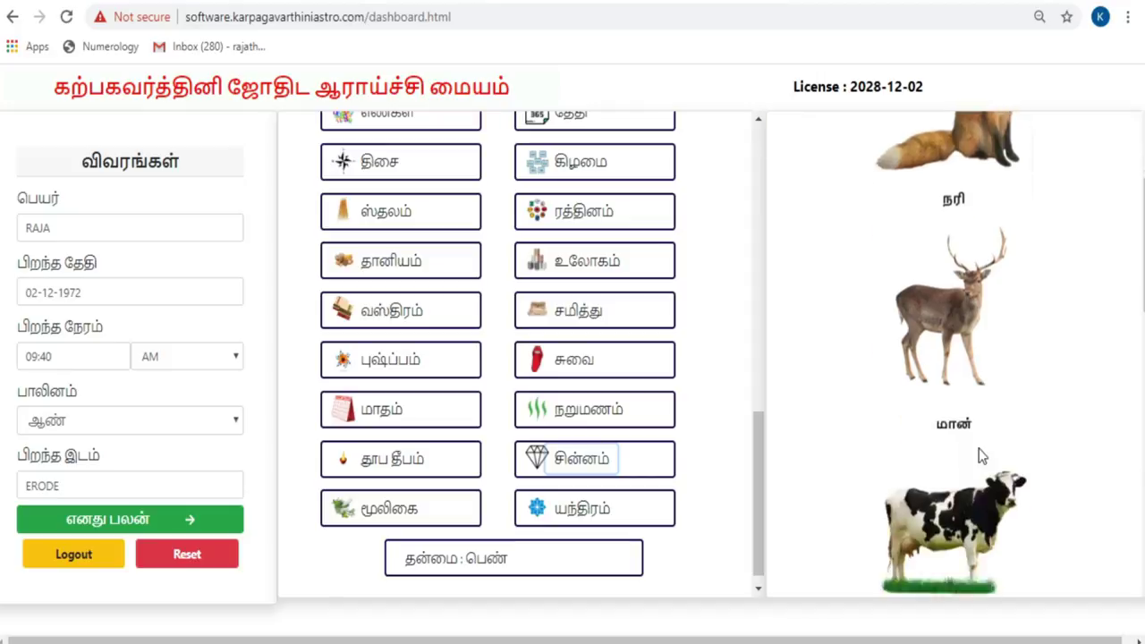
scroll(987, 516, down, 3)
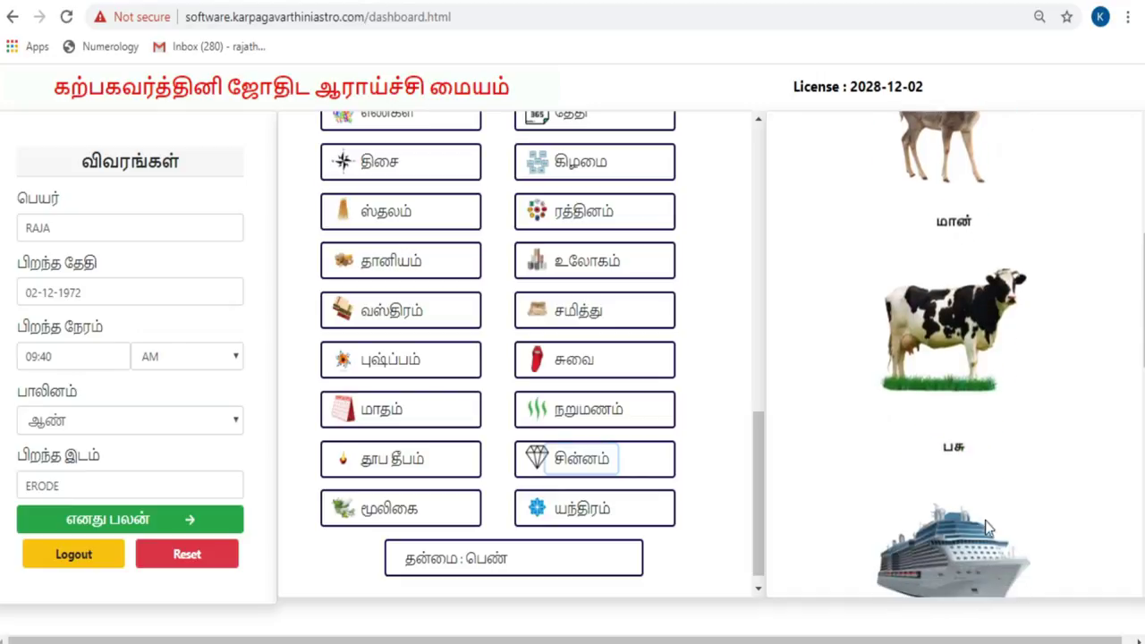
scroll(961, 525, down, 2)
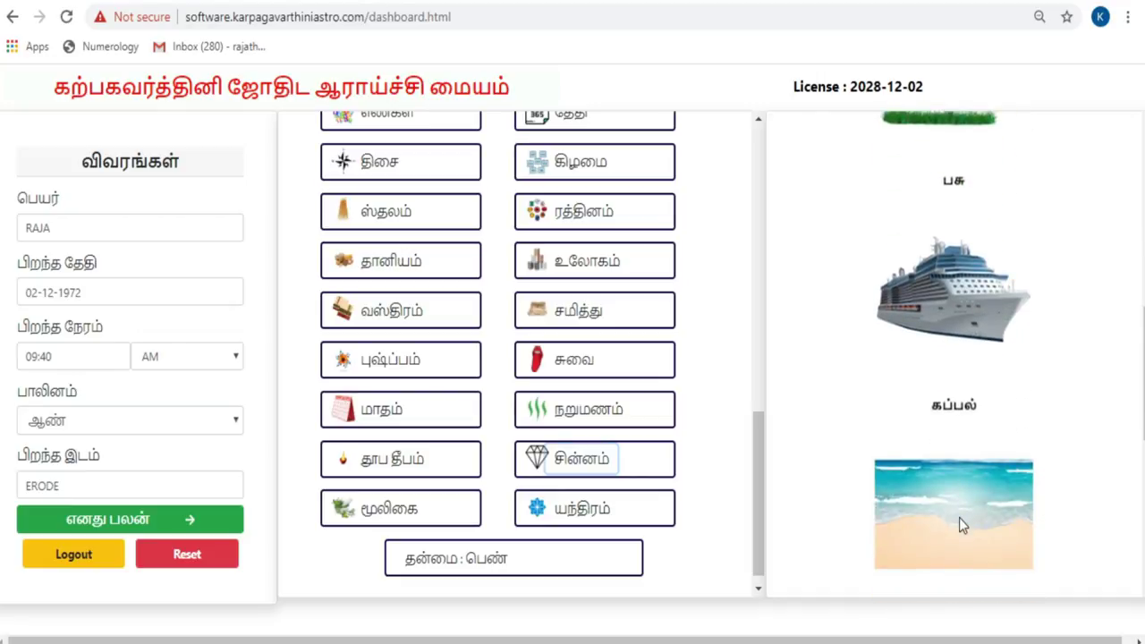
scroll(959, 517, down, 3)
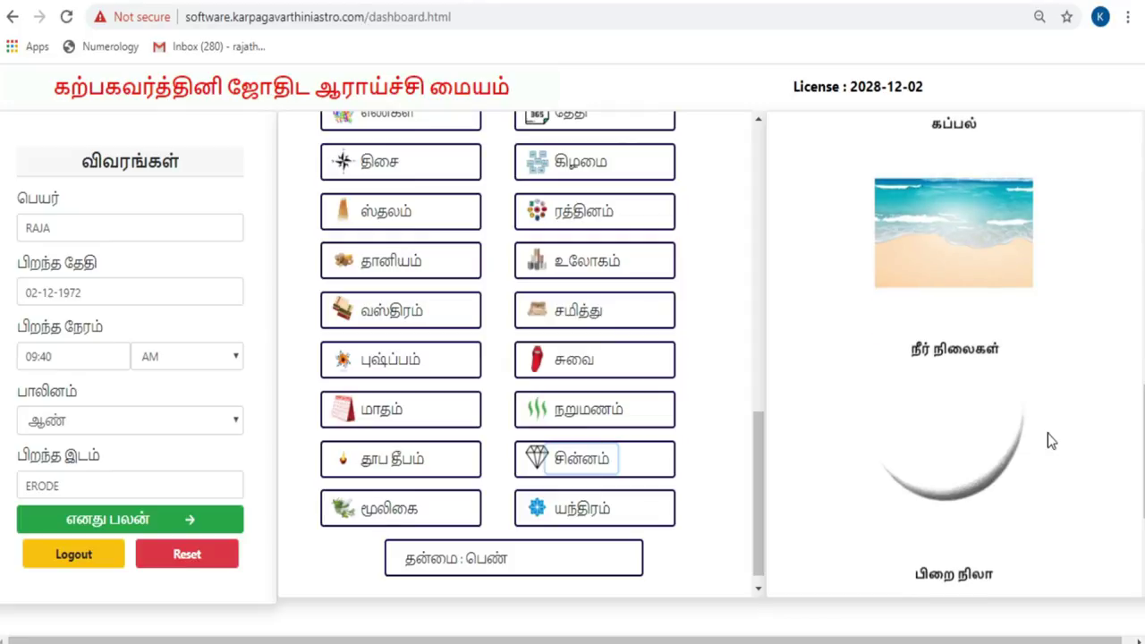
scroll(993, 509, down, 2)
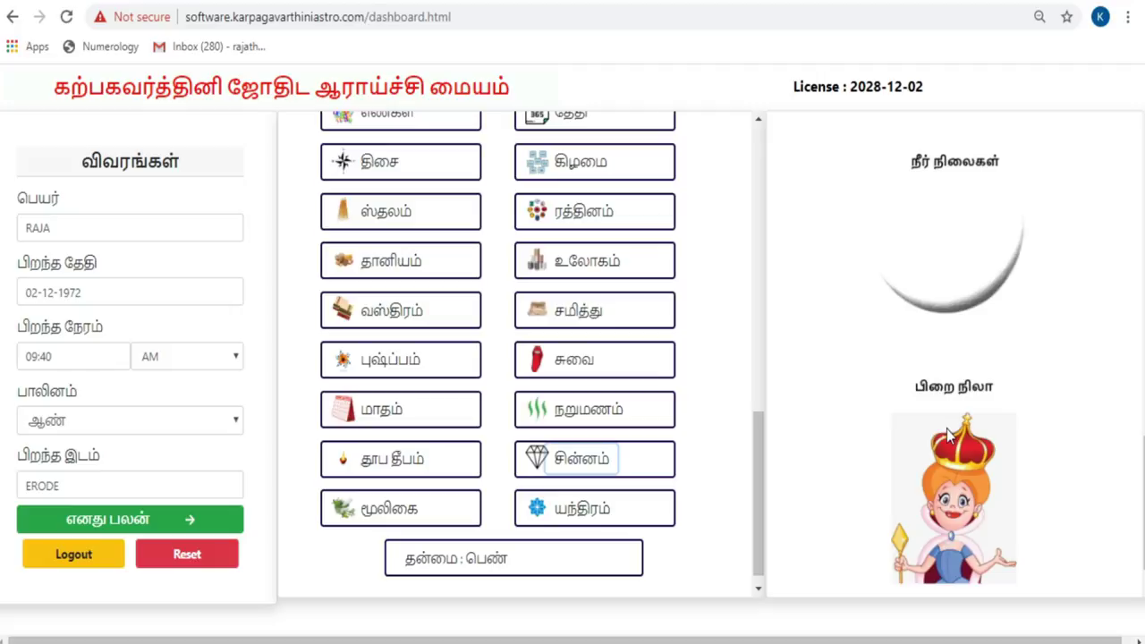
scroll(949, 436, down, 1)
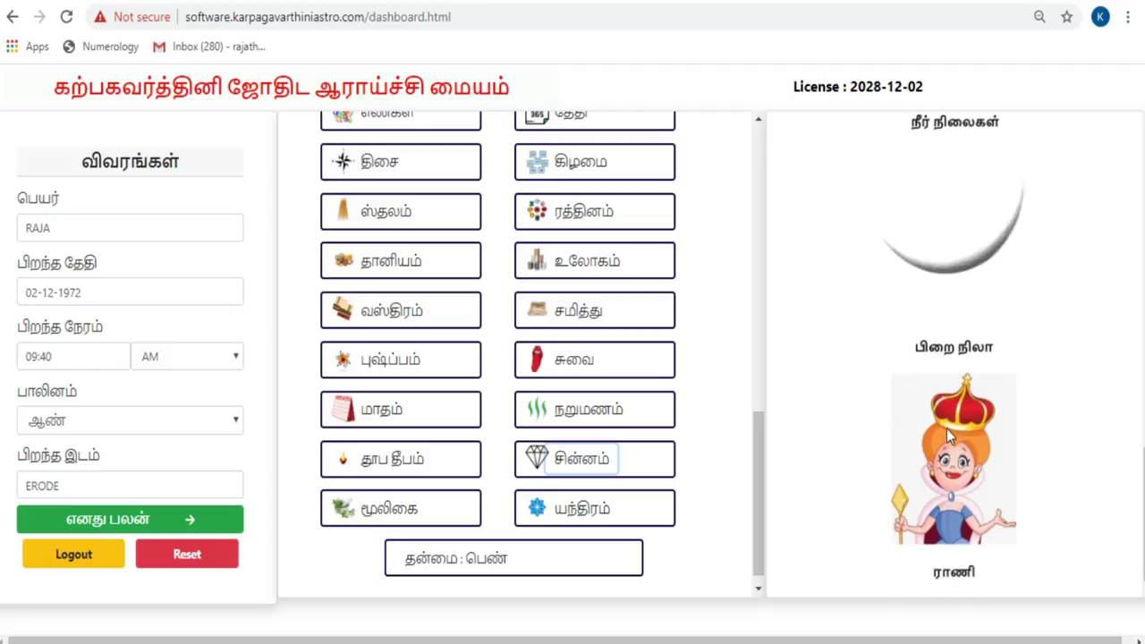
scroll(946, 428, up, 4)
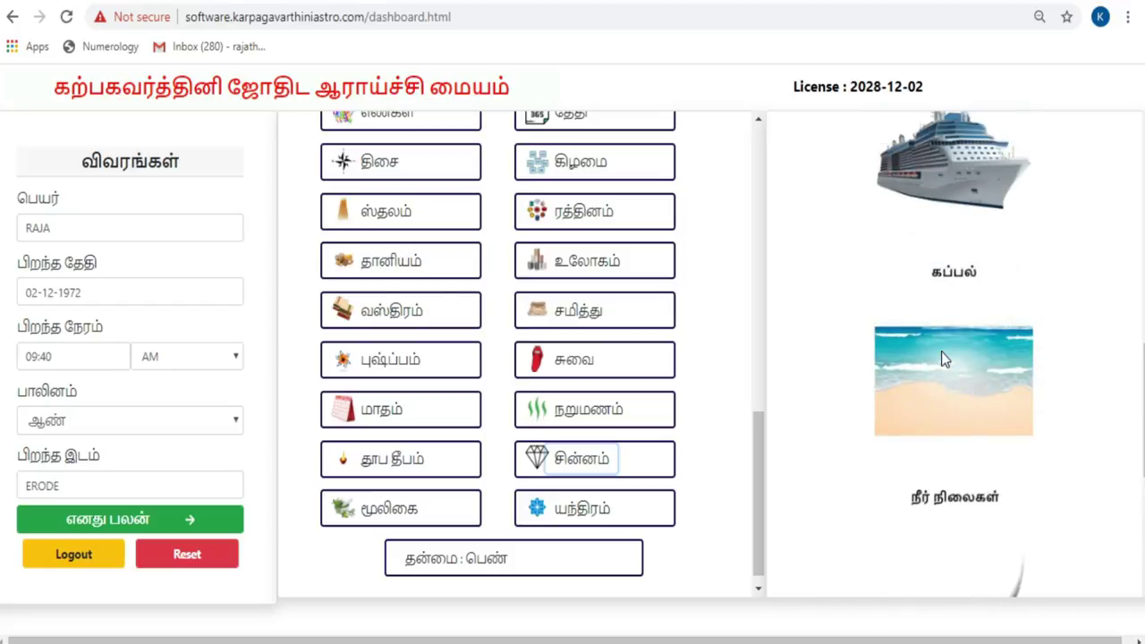
scroll(941, 353, up, 2)
scroll(941, 358, up, 2)
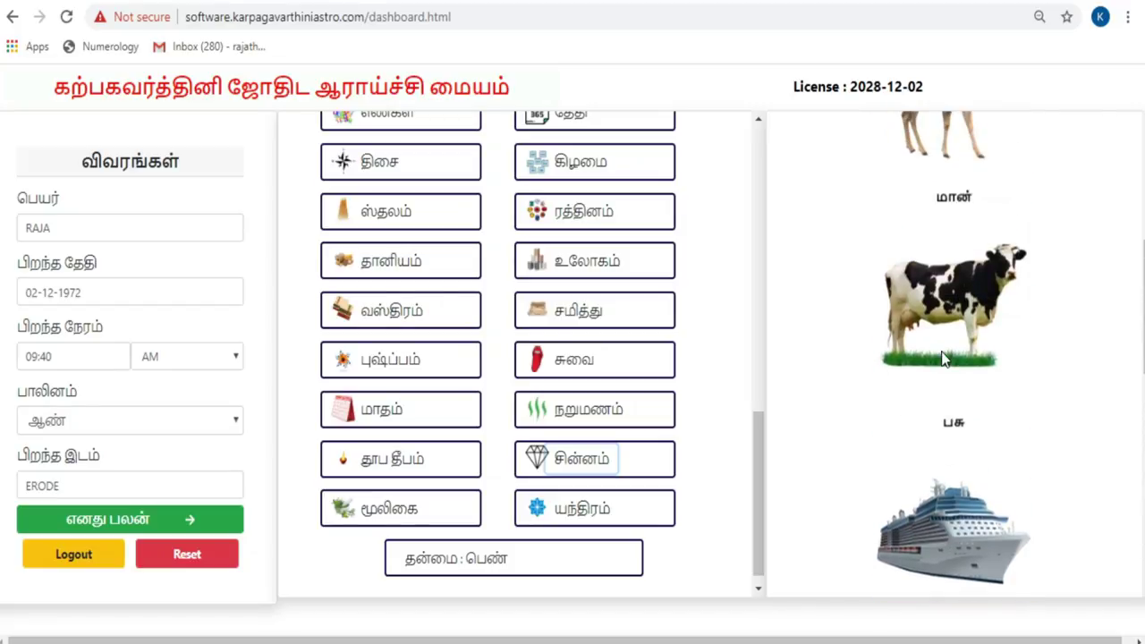
scroll(941, 357, up, 3)
scroll(941, 358, up, 2)
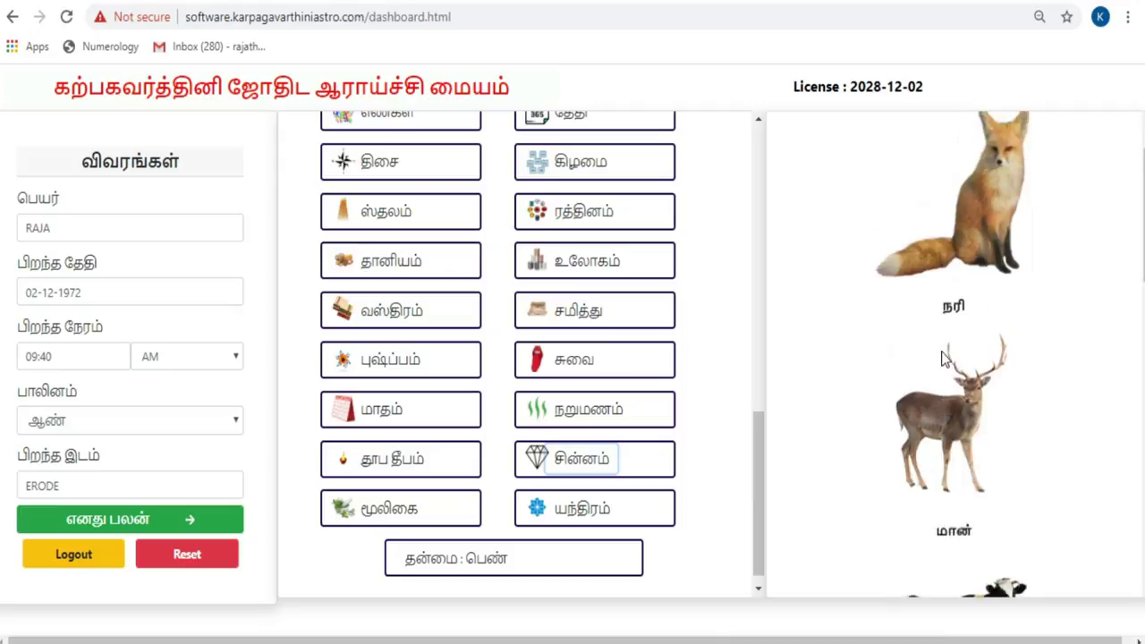